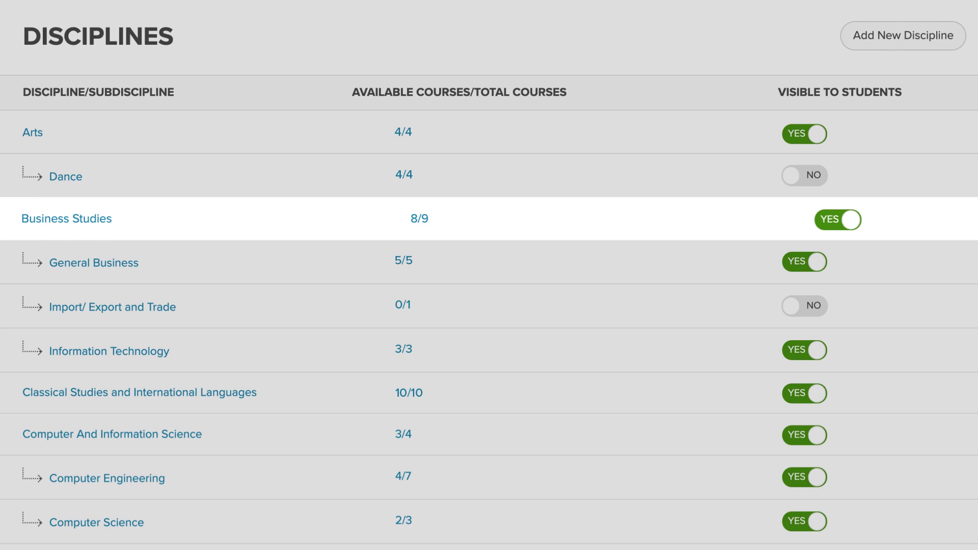
- Open the Business Studies discipline and view its list of courses
left_click(67, 222)
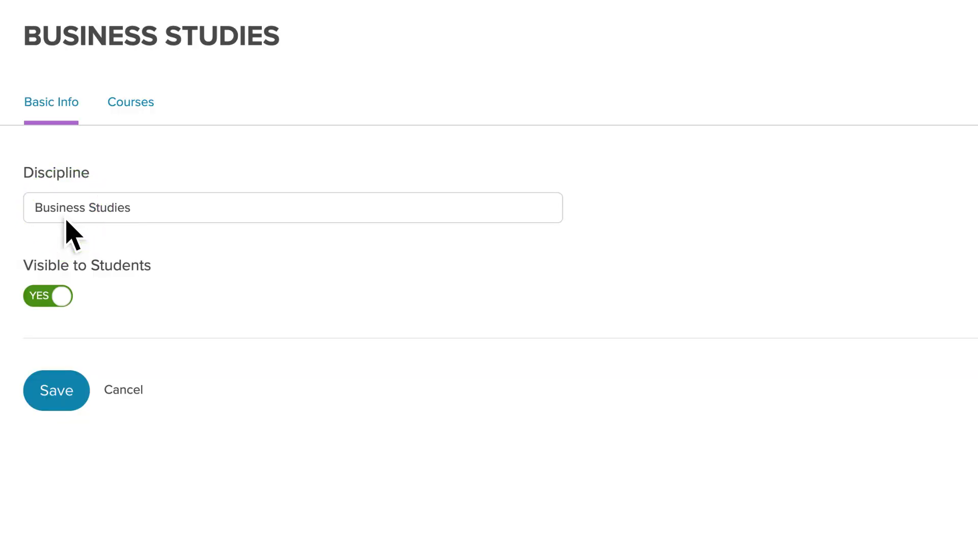
left_click(134, 102)
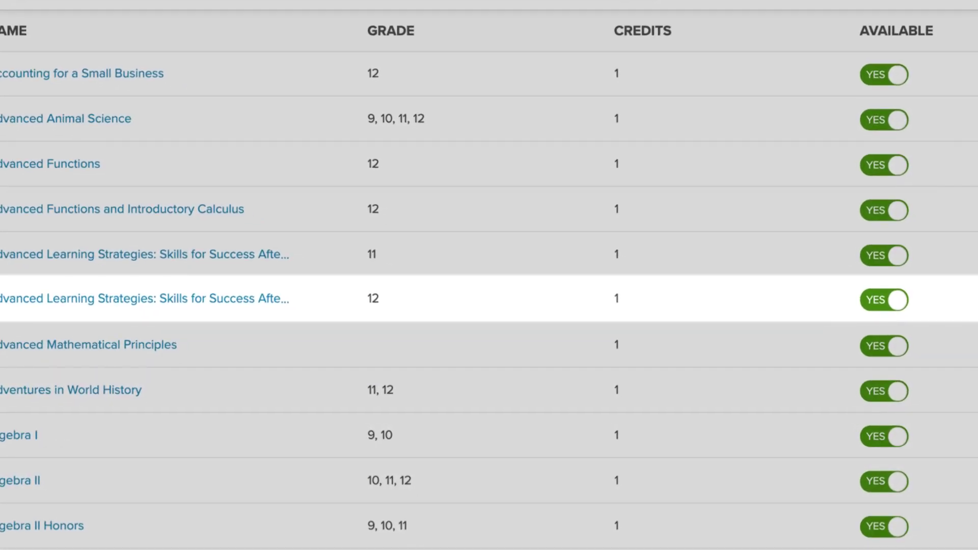
- Make GLE4OI unavailable, sort the courses by code, and begin a catalogue search
left_click(885, 301)
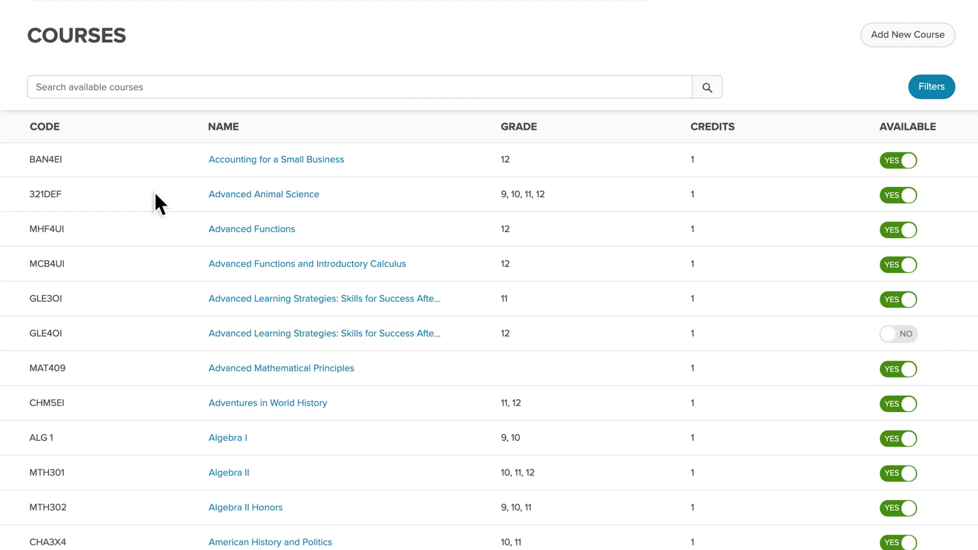
left_click(49, 109)
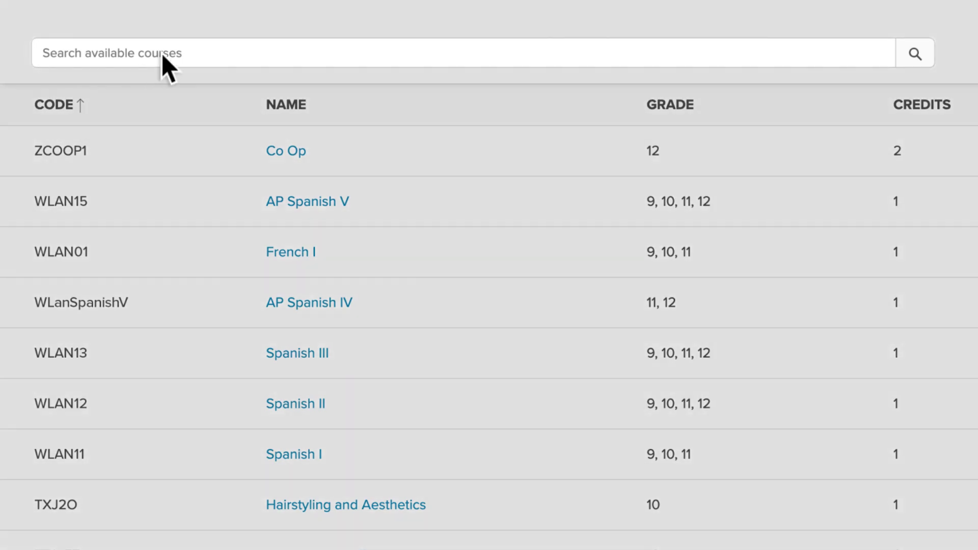
left_click(161, 53)
type("English Language Le")
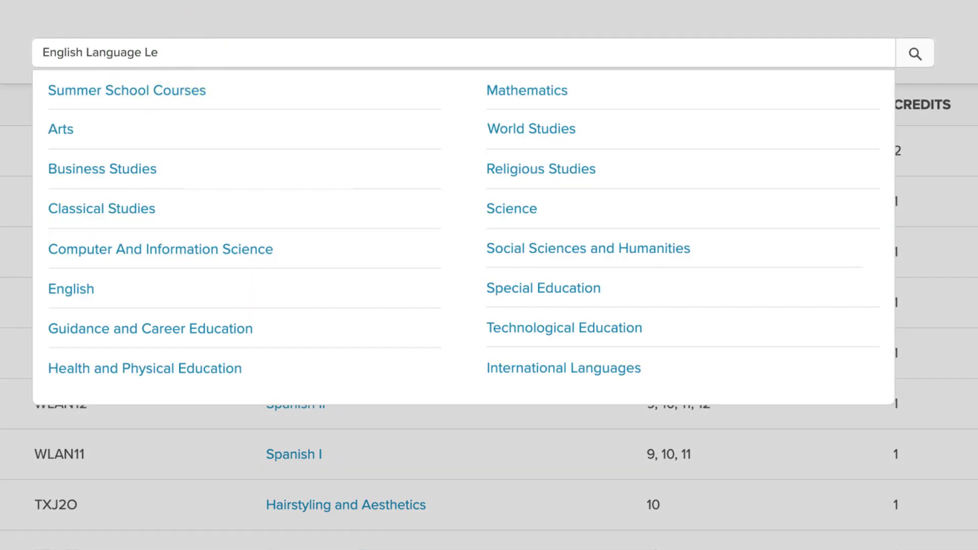
type("arning")
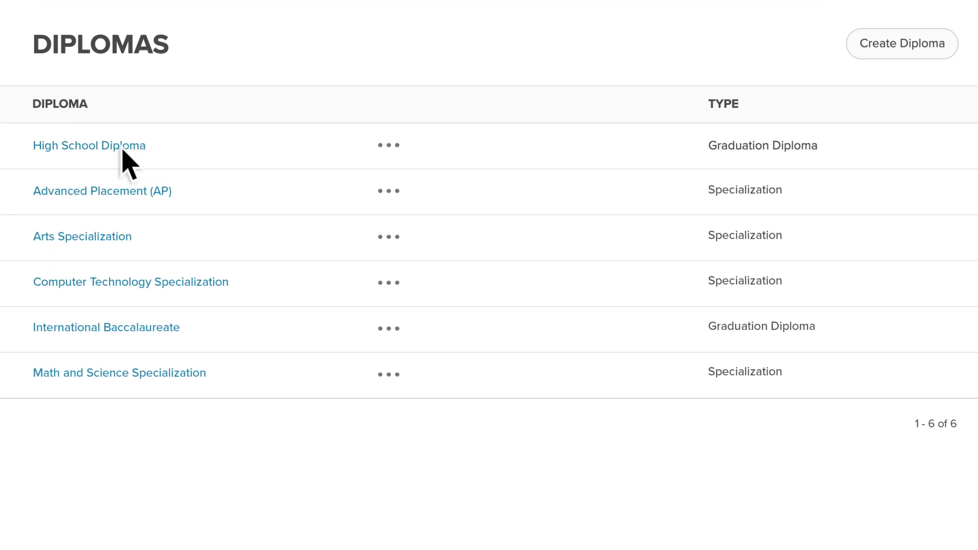
- Open the High School Diploma and review its graduation requirements
left_click(81, 147)
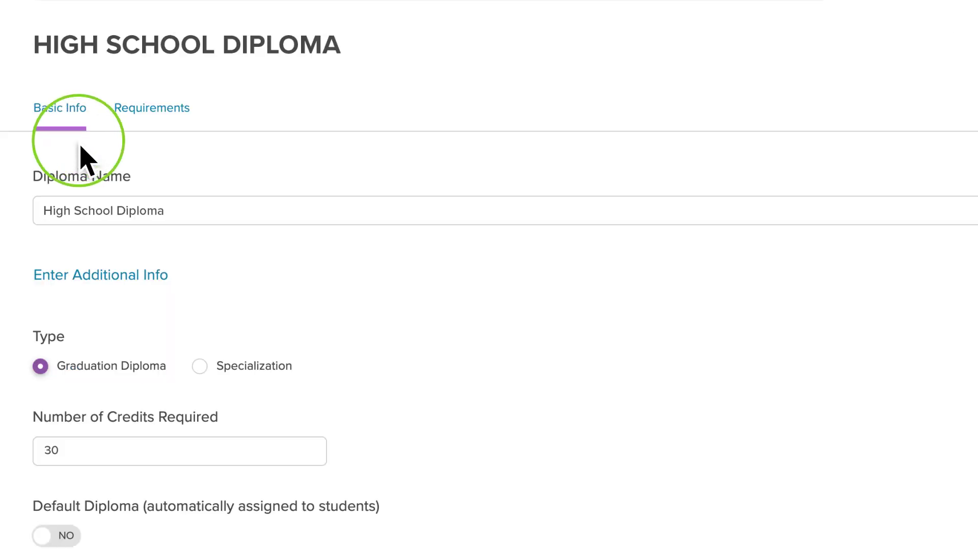
left_click(127, 92)
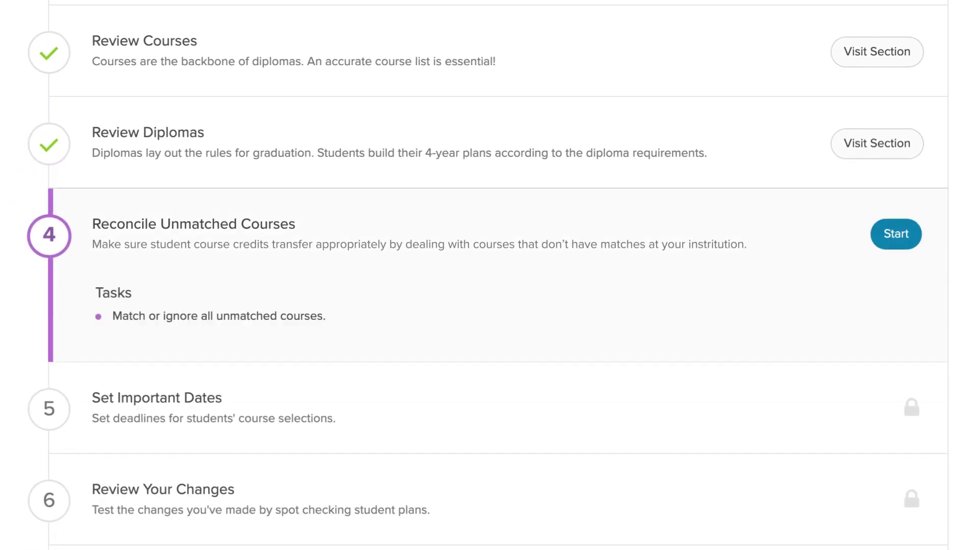
- Open the Reconcile Unmatched Courses list
left_click(897, 234)
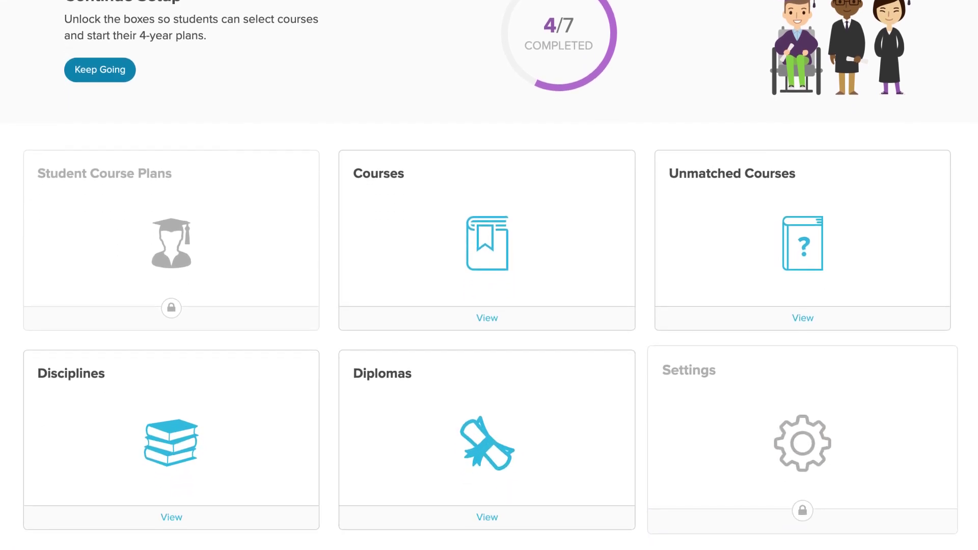
- Set the Submissions Start date to 08/26/2019 under Set Important Dates
left_click(102, 69)
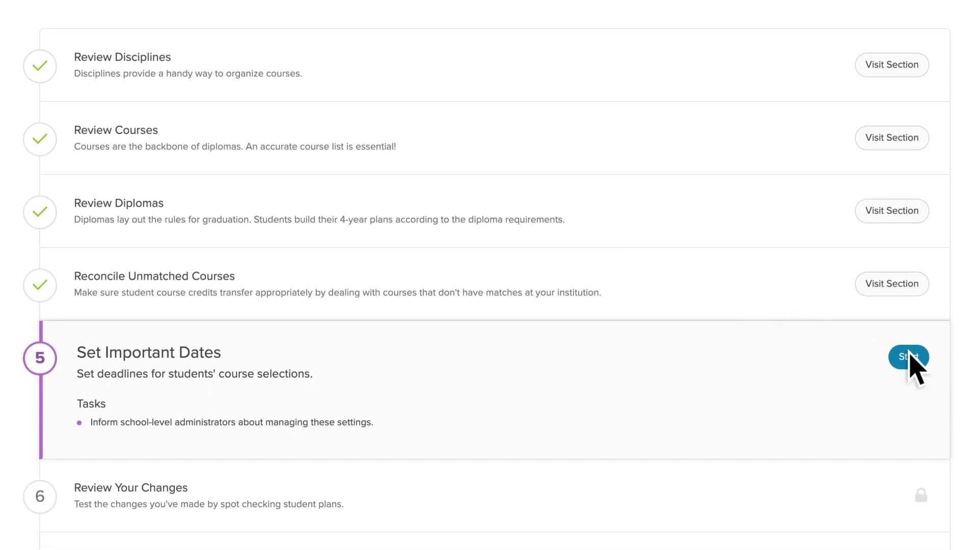
left_click(909, 356)
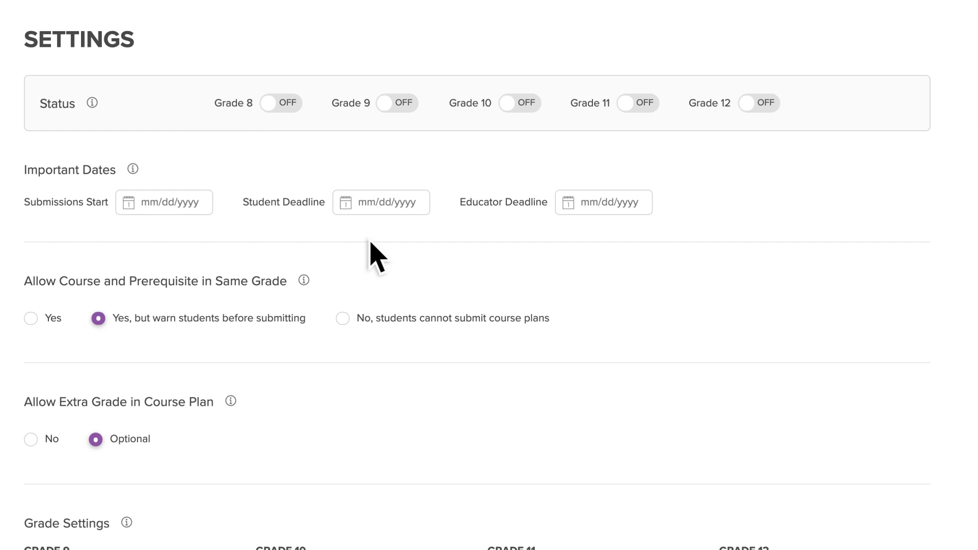
left_click(192, 205)
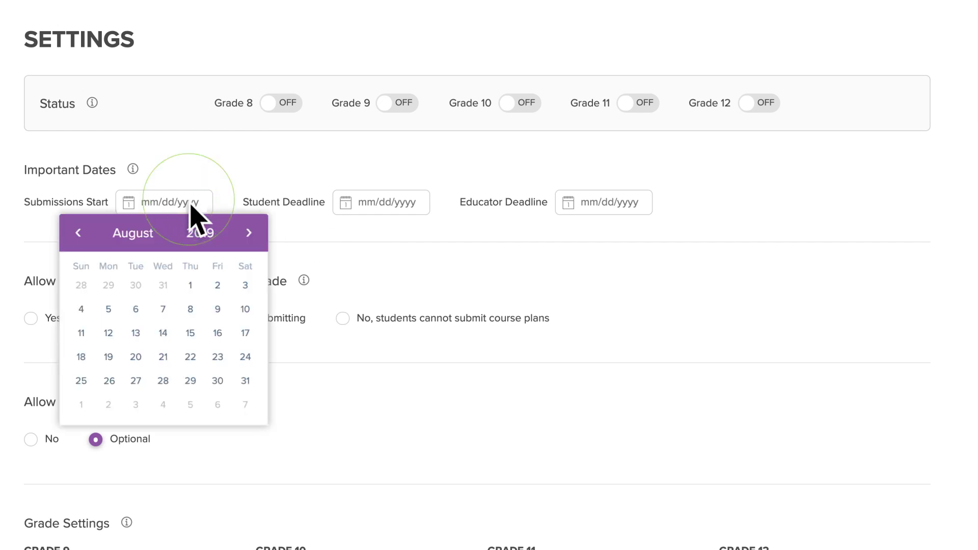
left_click(112, 382)
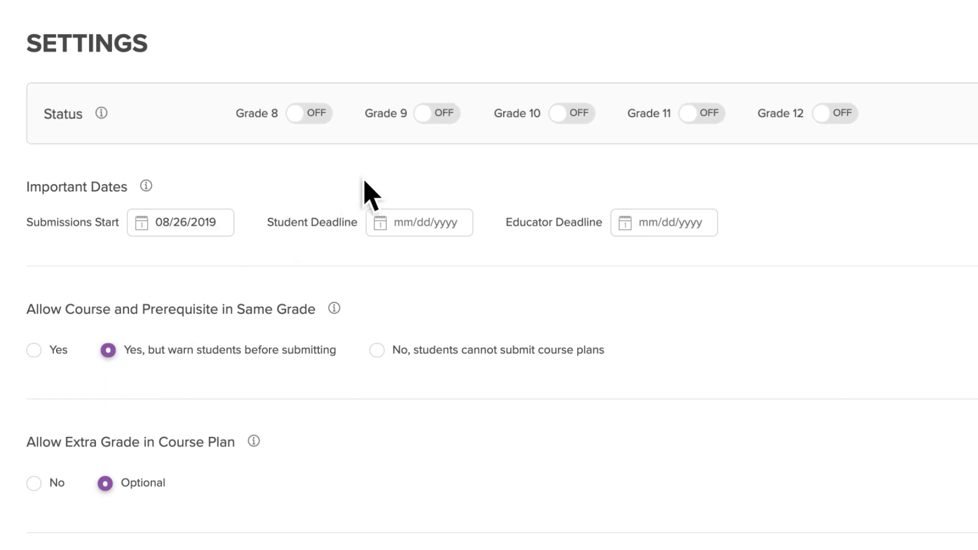
- Turn on course planning for Grades 9, 10 and 8
left_click(450, 114)
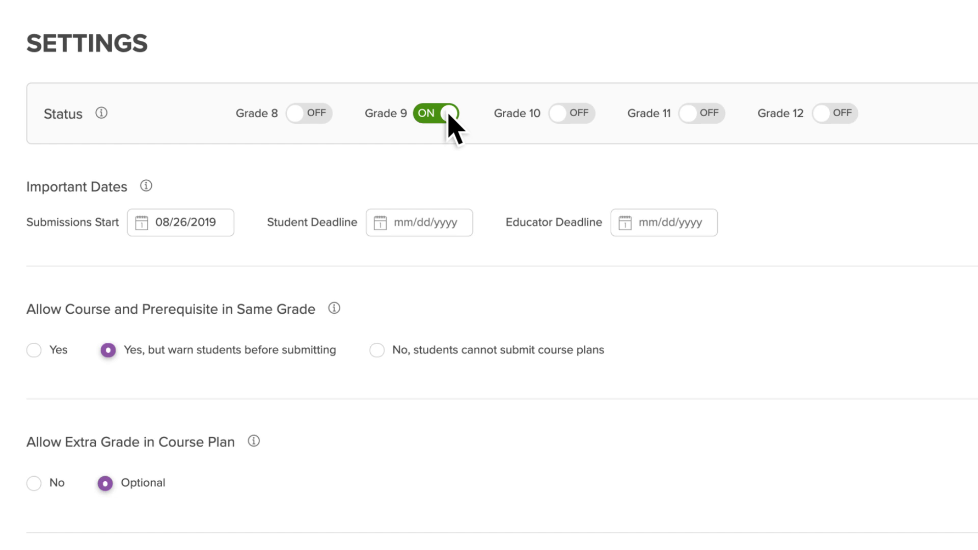
left_click(572, 117)
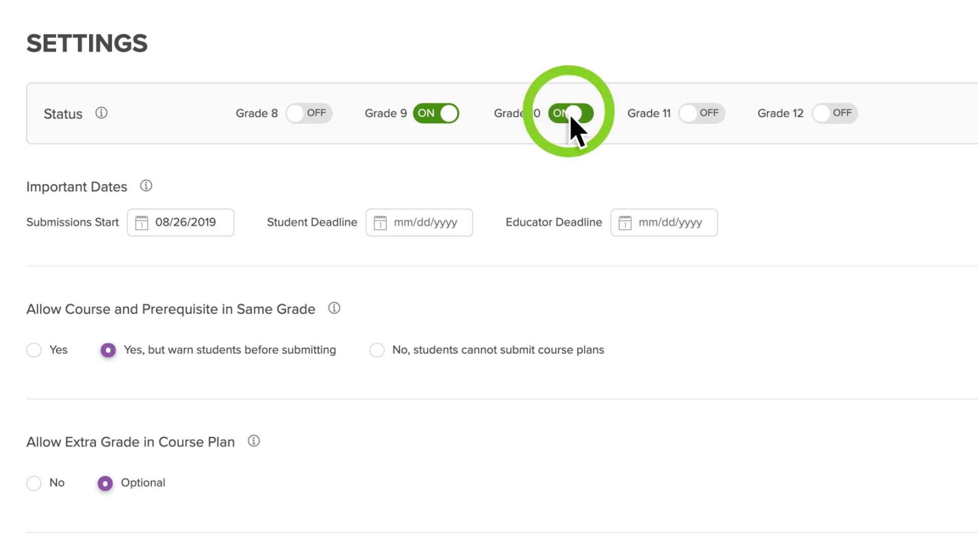
left_click(309, 113)
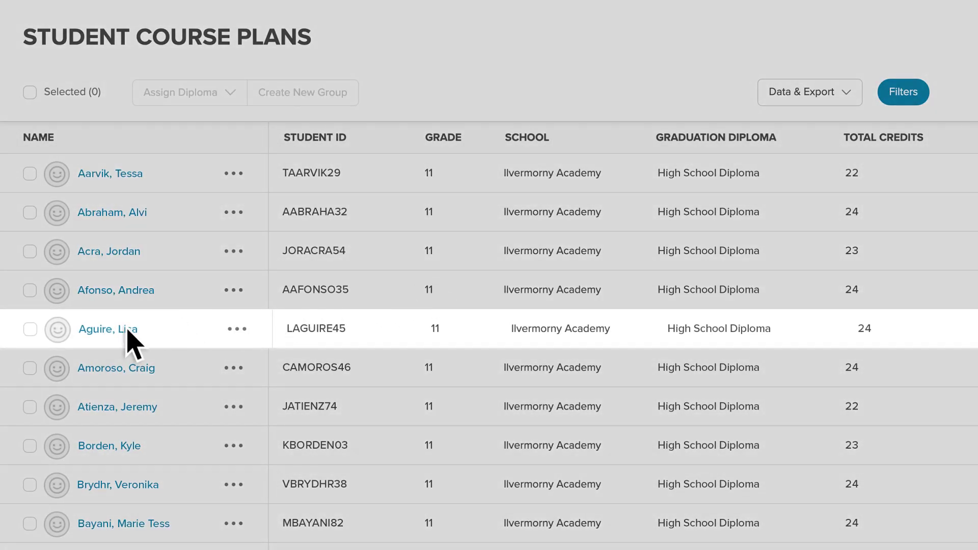
- Review one student's plan and requirement filter, then view their Course Planner
left_click(127, 330)
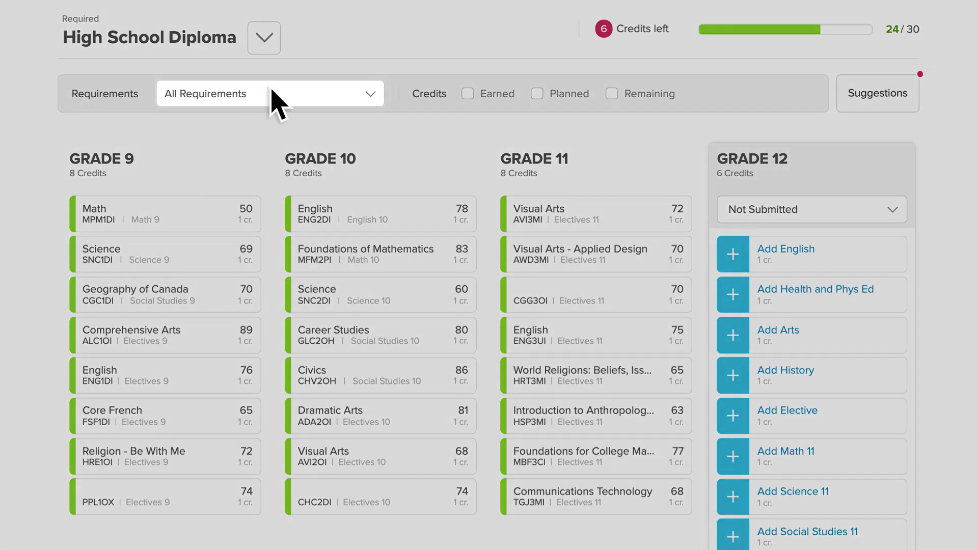
left_click(273, 101)
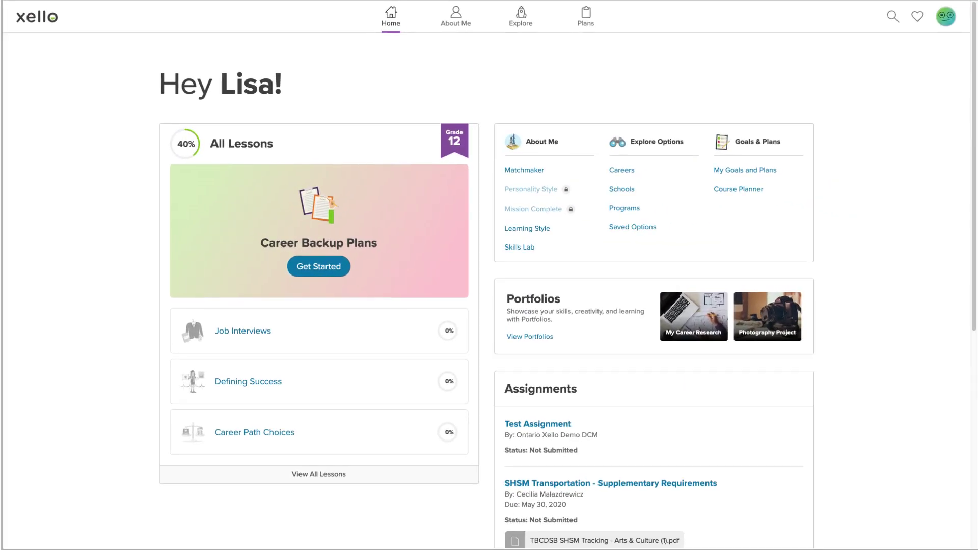
left_click(762, 192)
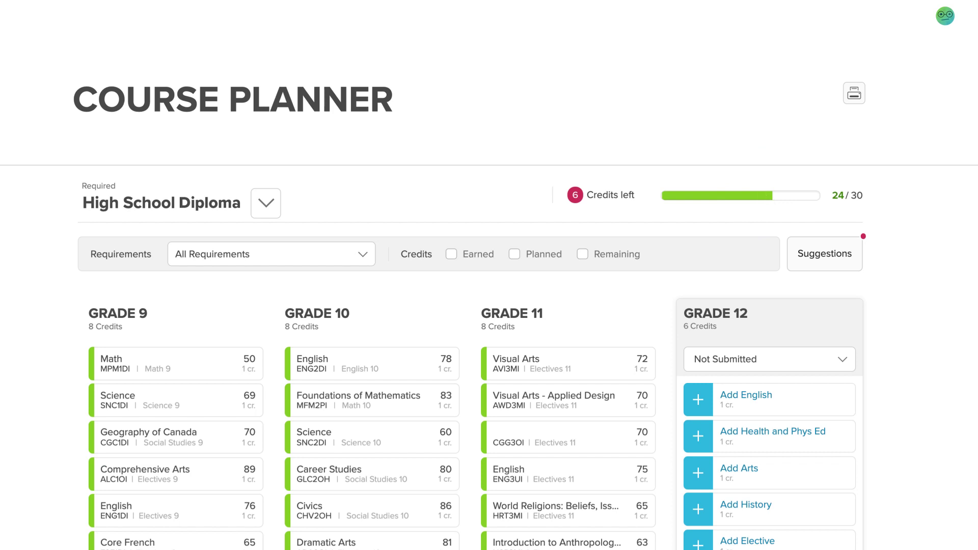